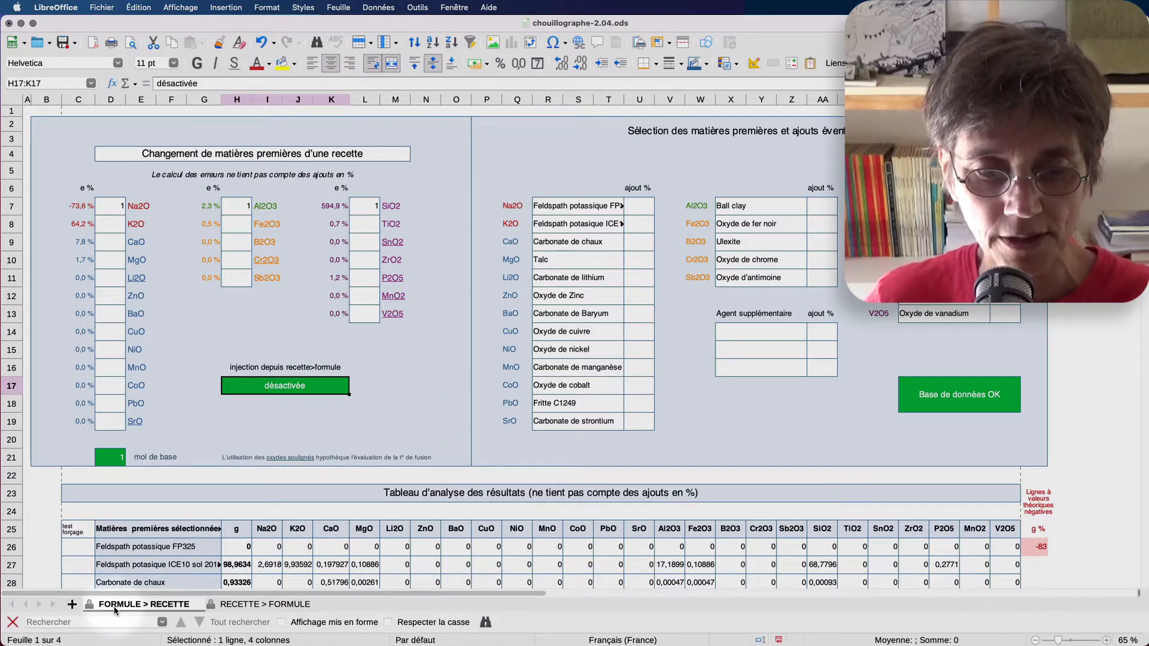
Check the potassium feldspar options and its quantity in the ingredient list of the RECETTE > FORMULE sheet
left_click(240, 605)
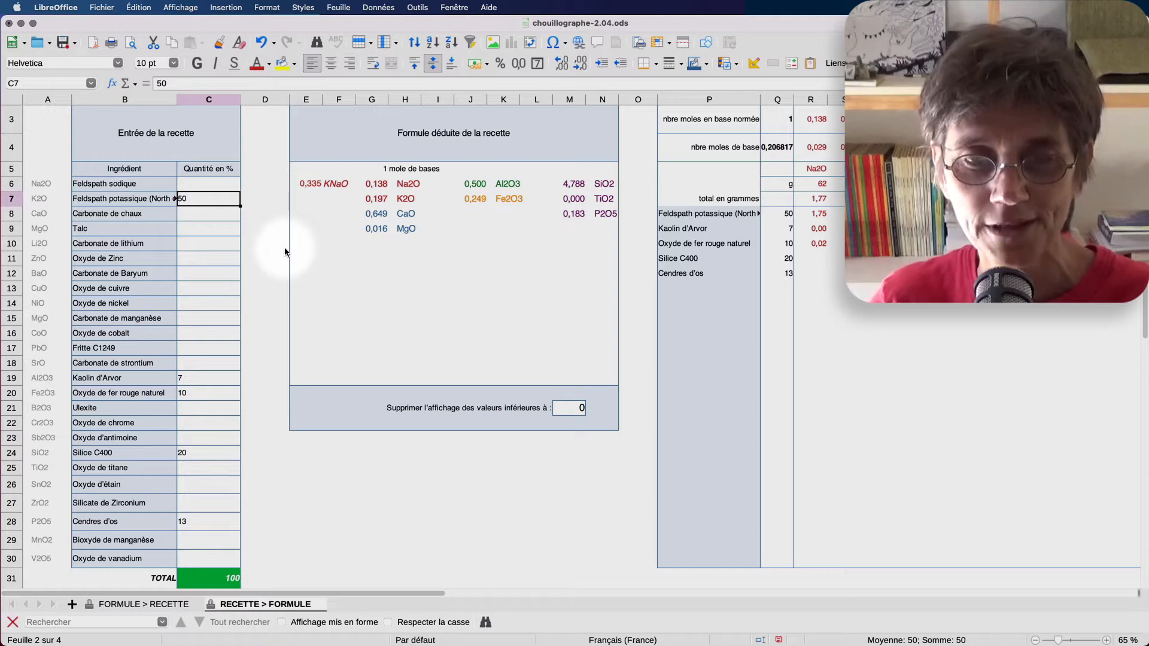
left_click(154, 200)
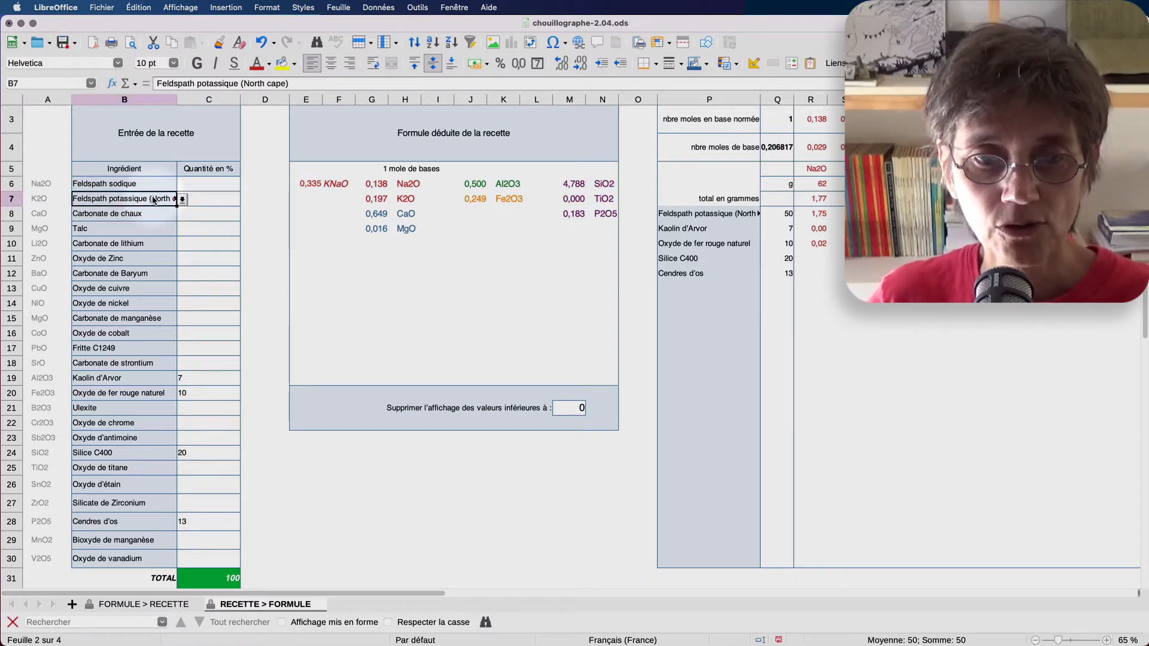
left_click(182, 200)
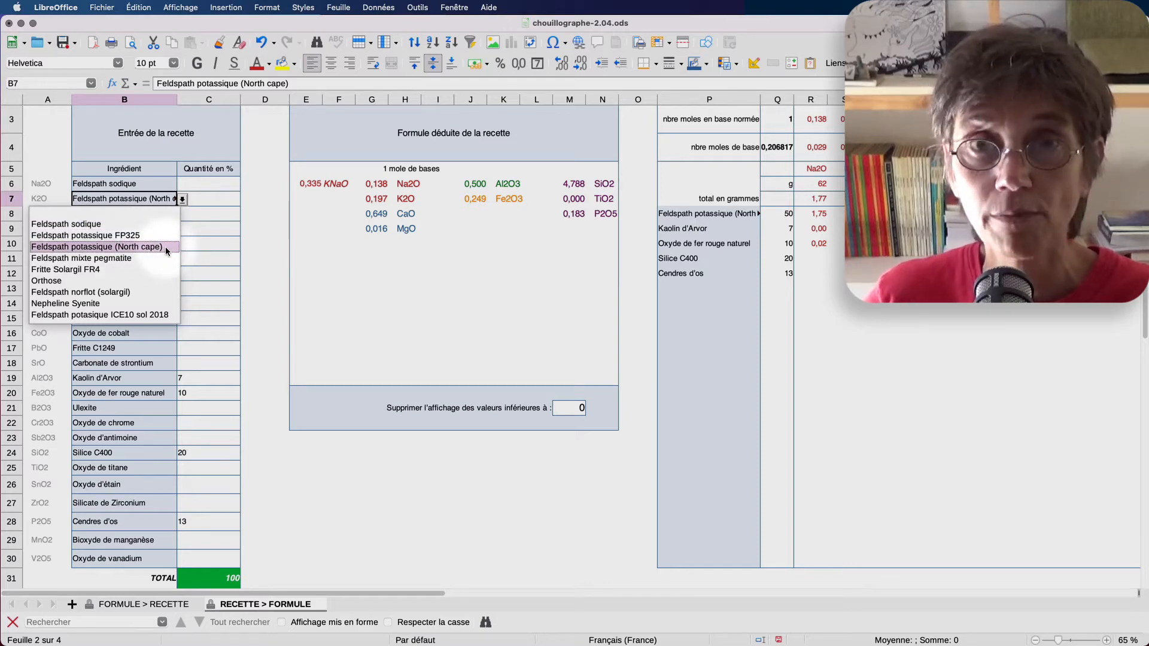
left_click(182, 199)
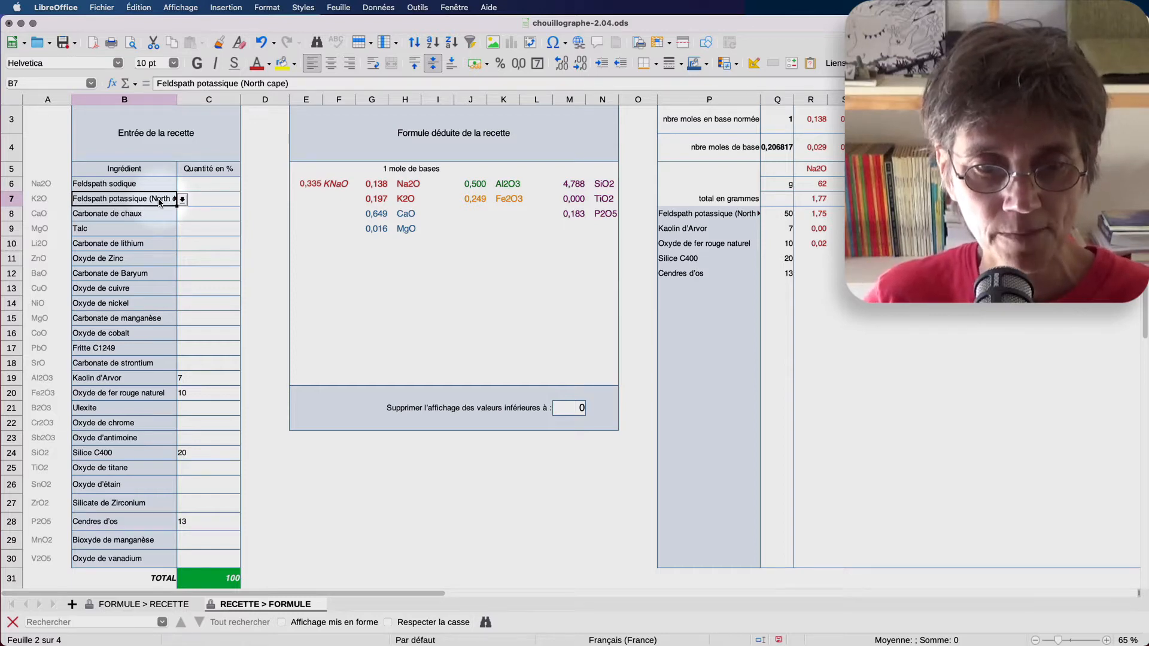
left_click(228, 198)
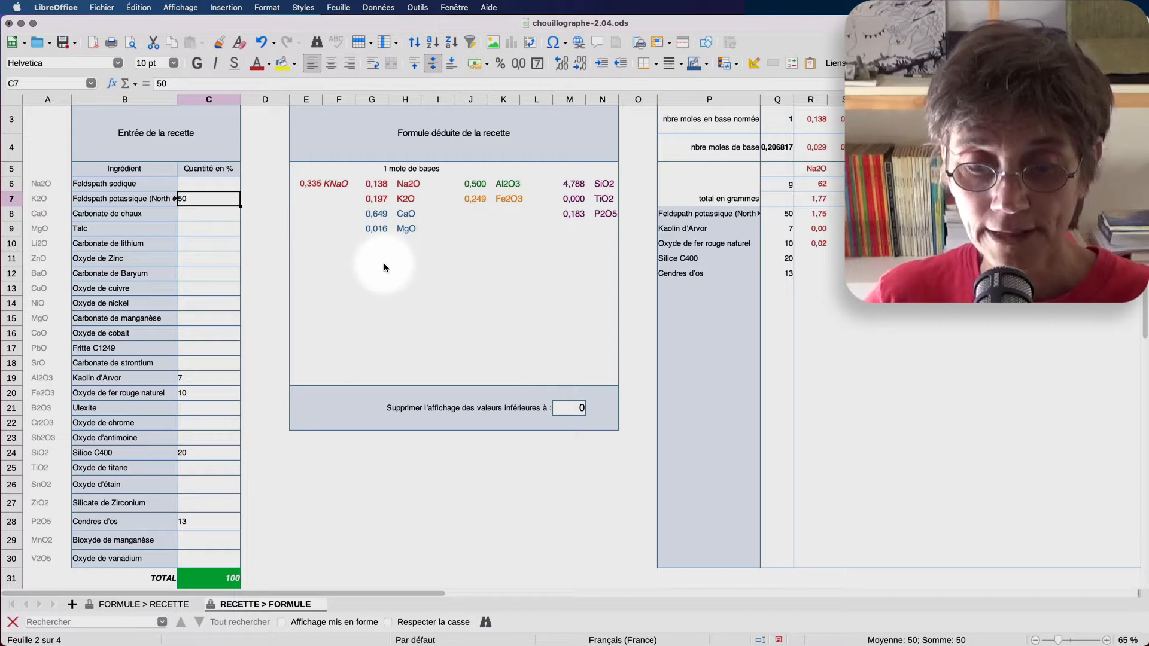
Set the "injection depuis recette>formule" option to activée on the FORMULE > RECETTE sheet
left_click(159, 601)
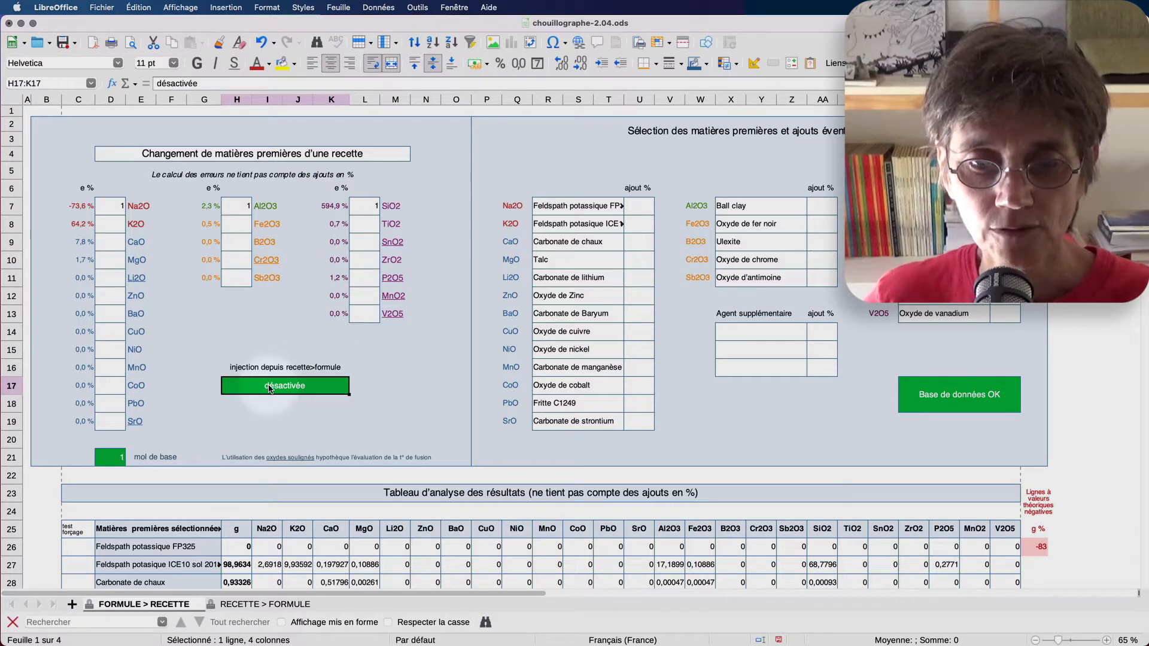
left_click(354, 390)
left_click(355, 389)
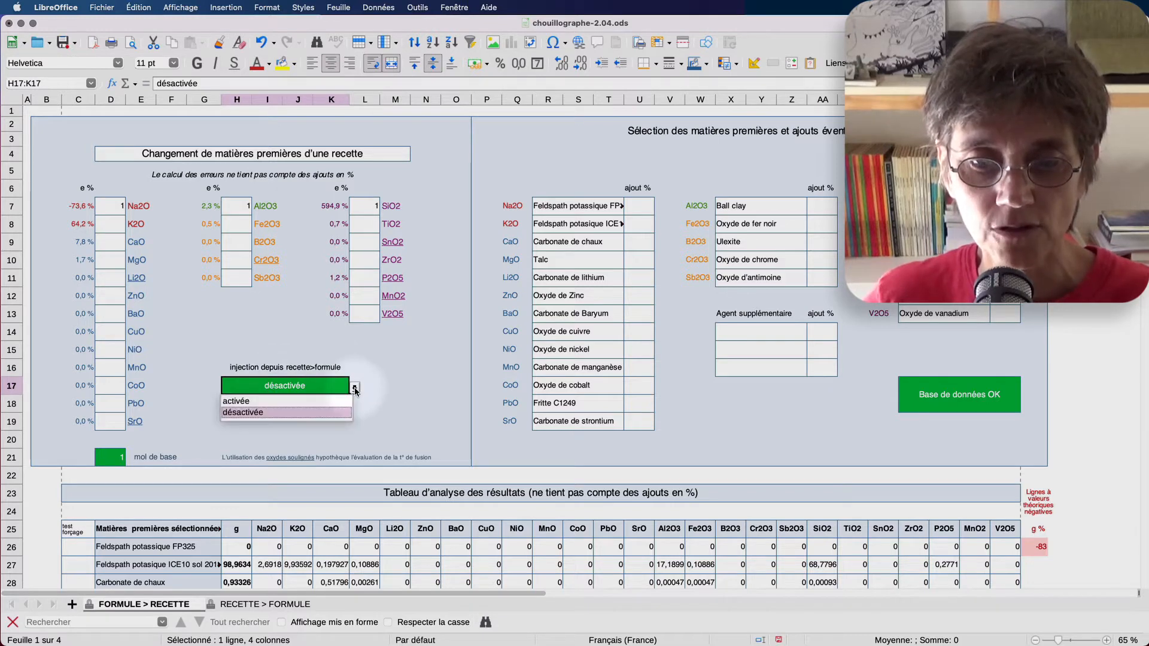
left_click(321, 401)
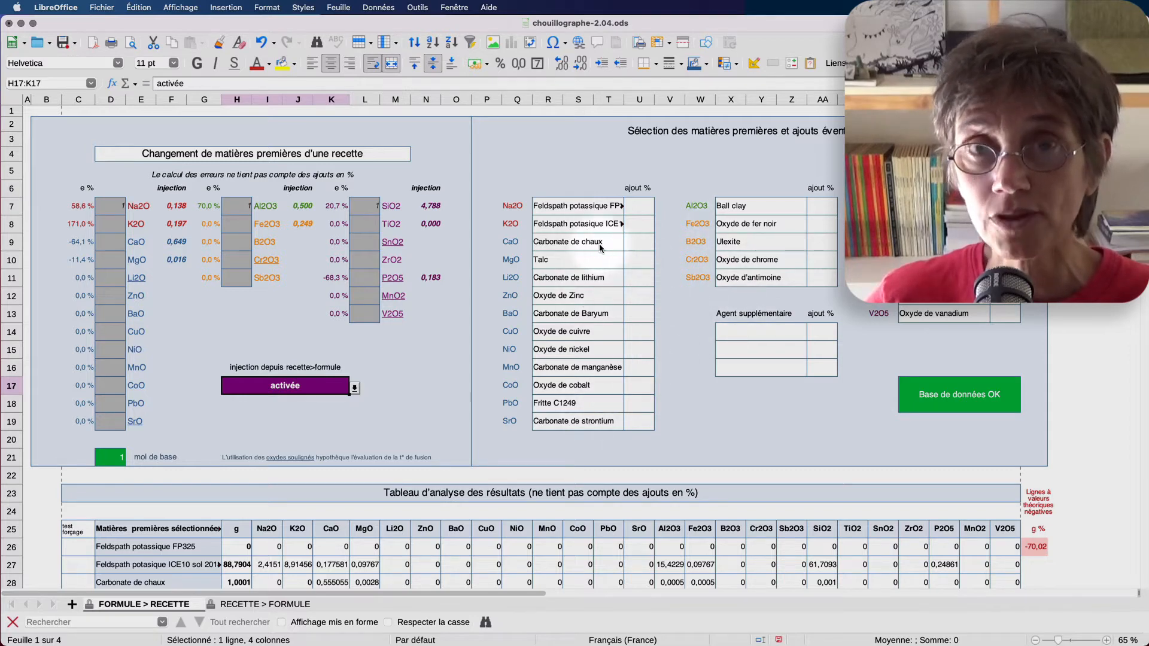
Choose Feldspath sodique as the Na2O raw material and Feldspath potassique (North cape) as the K2O raw material
left_click(592, 207)
left_click(630, 209)
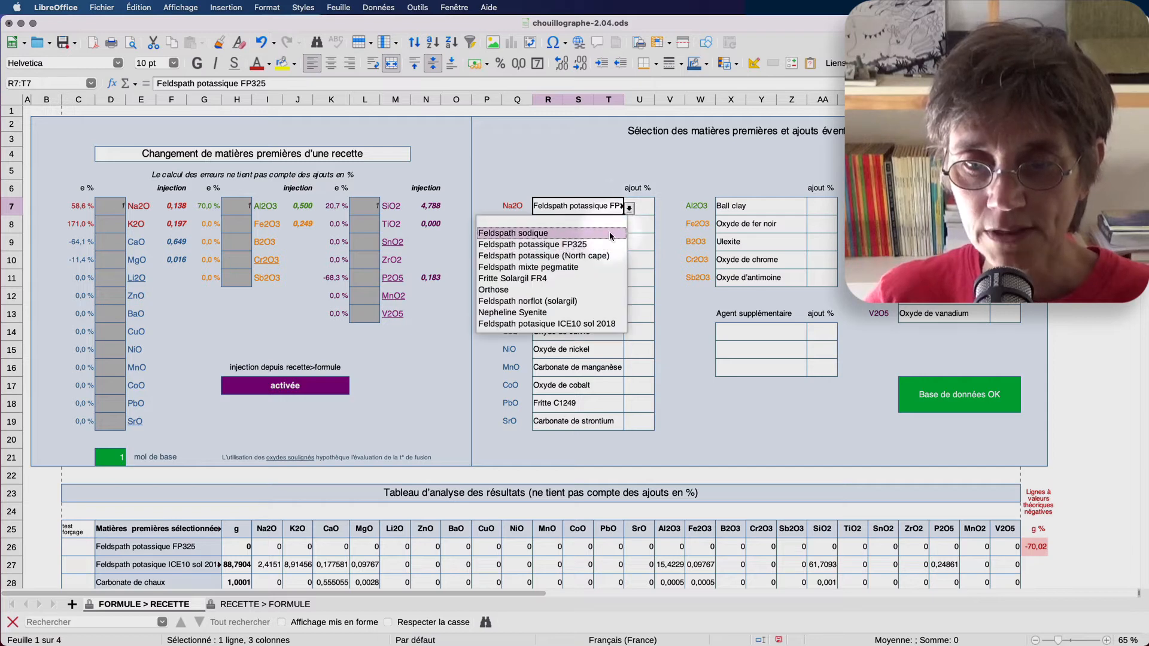
left_click(609, 230)
left_click(626, 228)
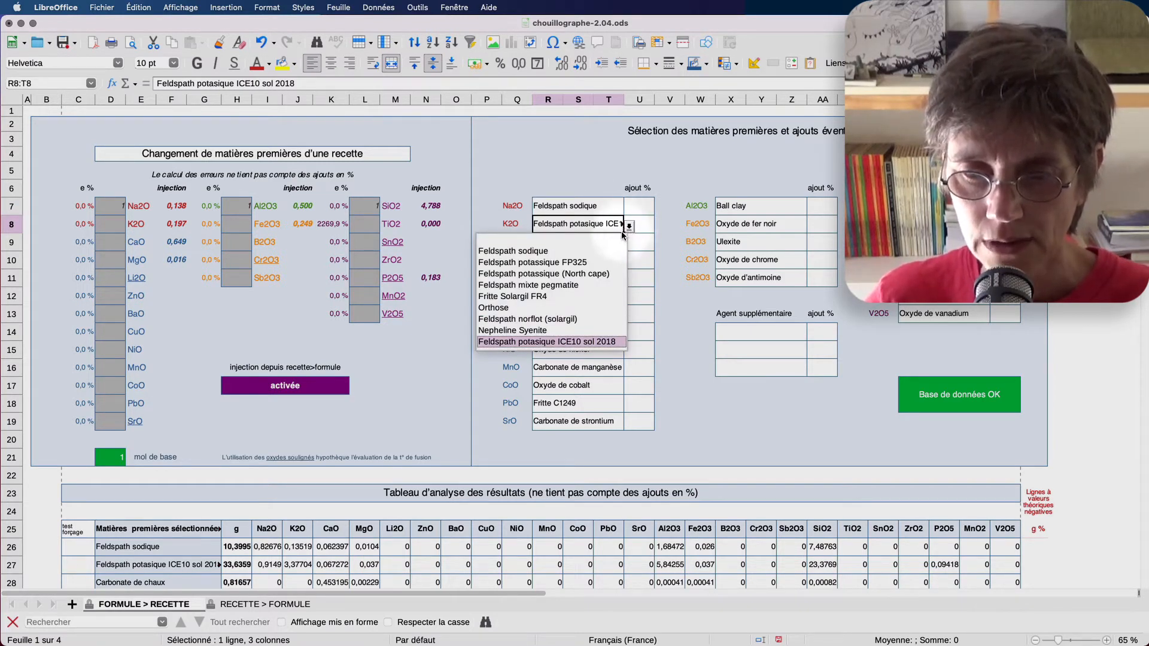
left_click(601, 274)
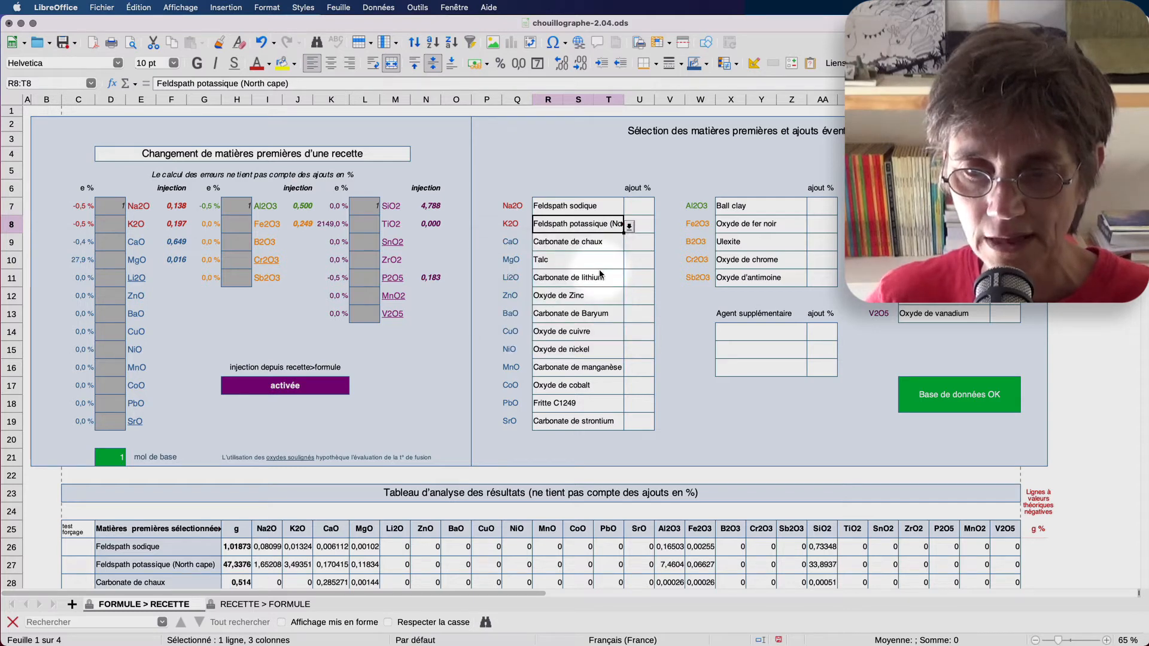
Choose Kaolin d'Arvor as the Al2O3 raw material and Oxyde de fer rouge naturel as the Fe2O3 raw material
left_click(751, 206)
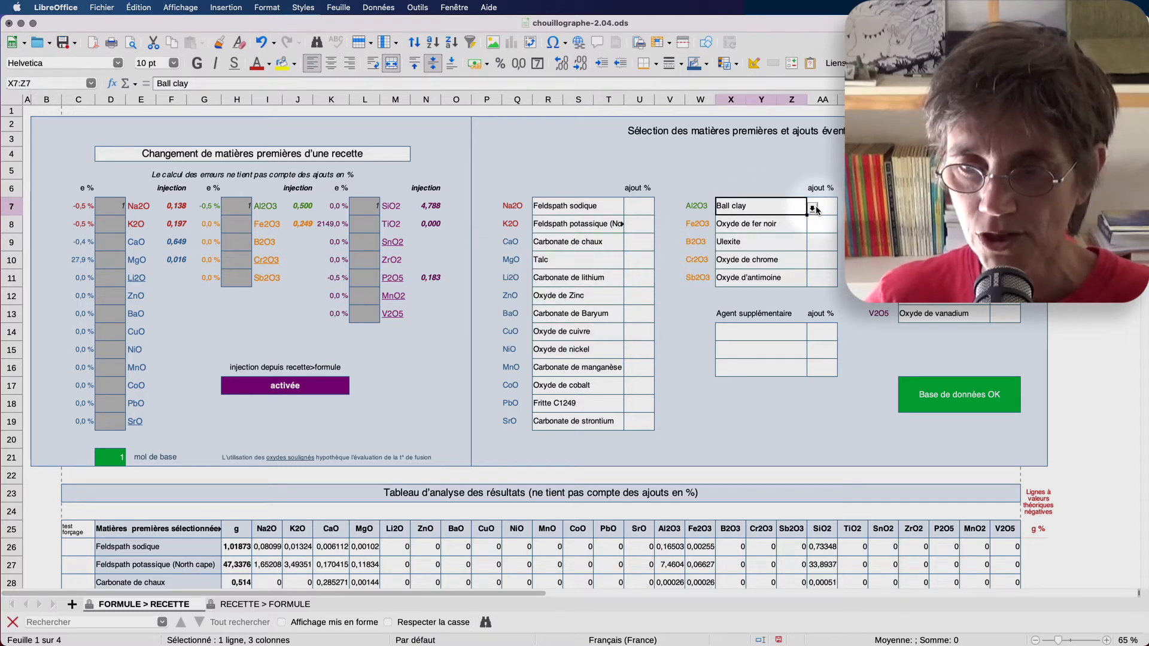
left_click(813, 208)
left_click(796, 242)
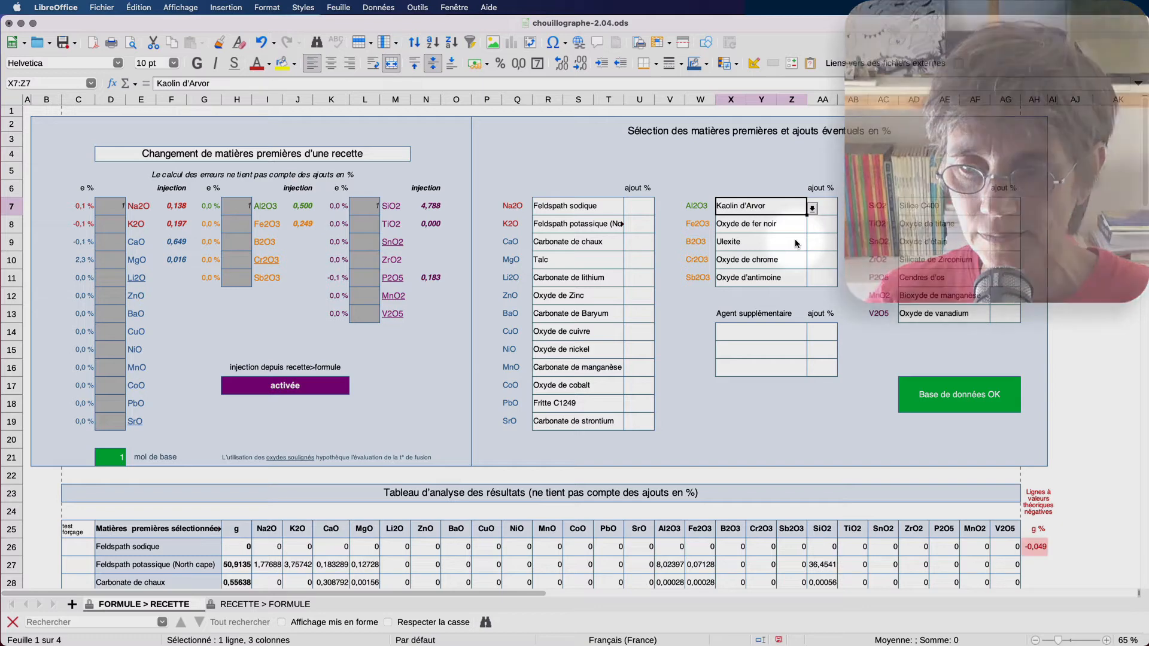
left_click(792, 225)
left_click(812, 226)
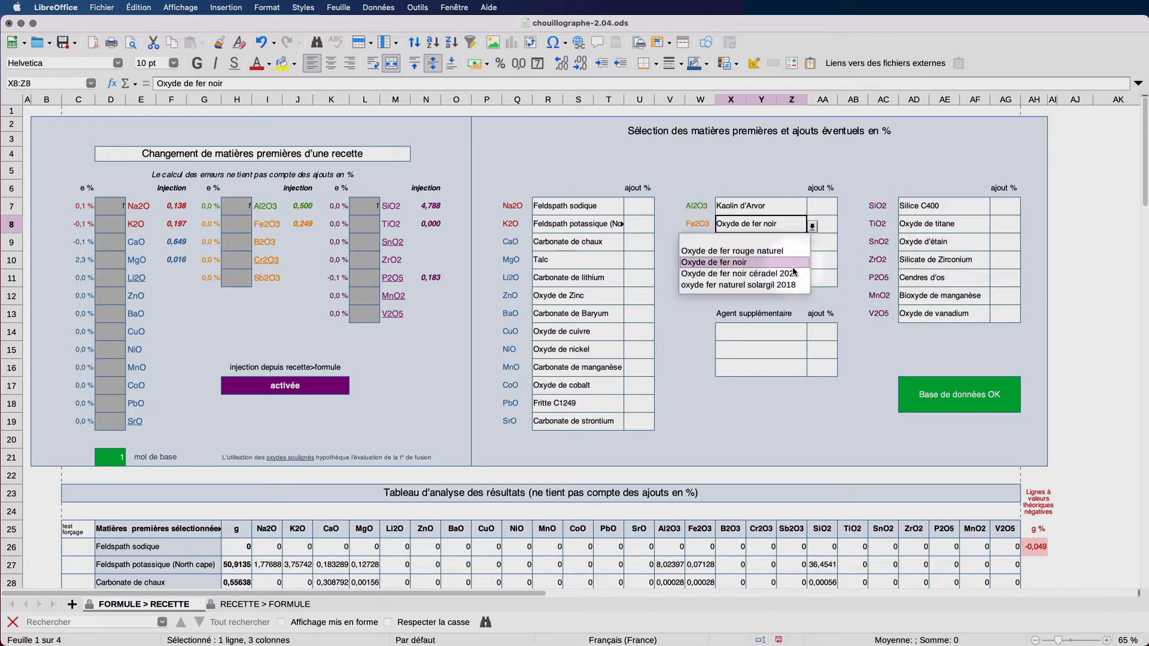
left_click(787, 249)
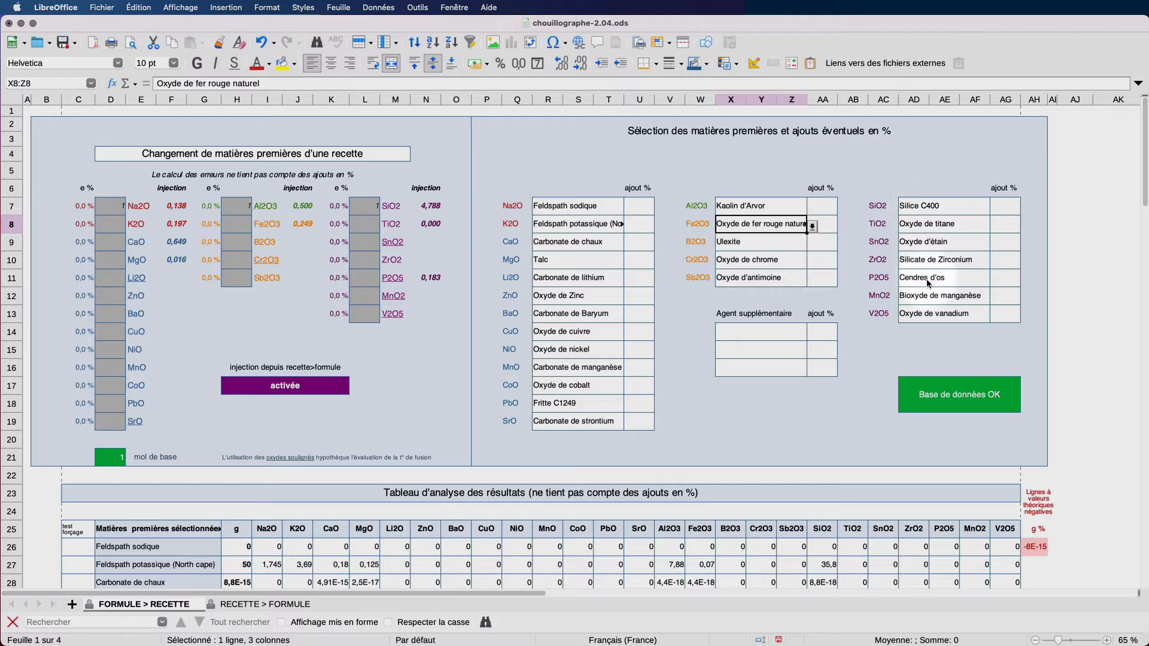
Check the raw material options for P2O5, keeping Cendres d'os, and review the base recipe and achieved formula below the analysis table
left_click(980, 282)
left_click(994, 280)
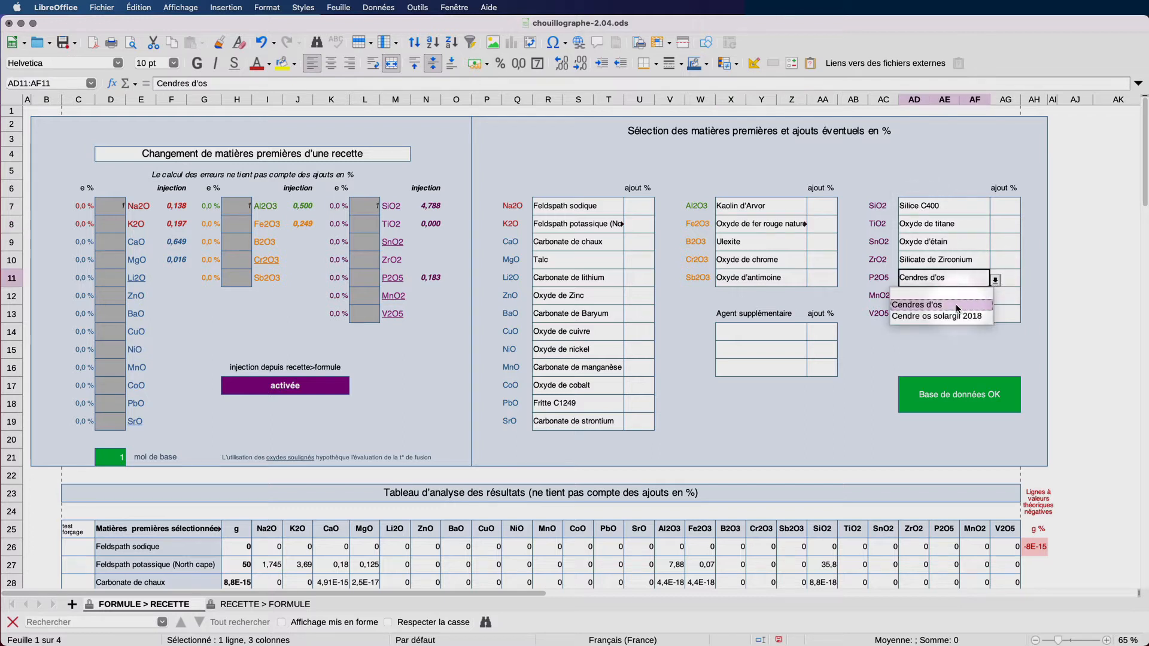
left_click(906, 296)
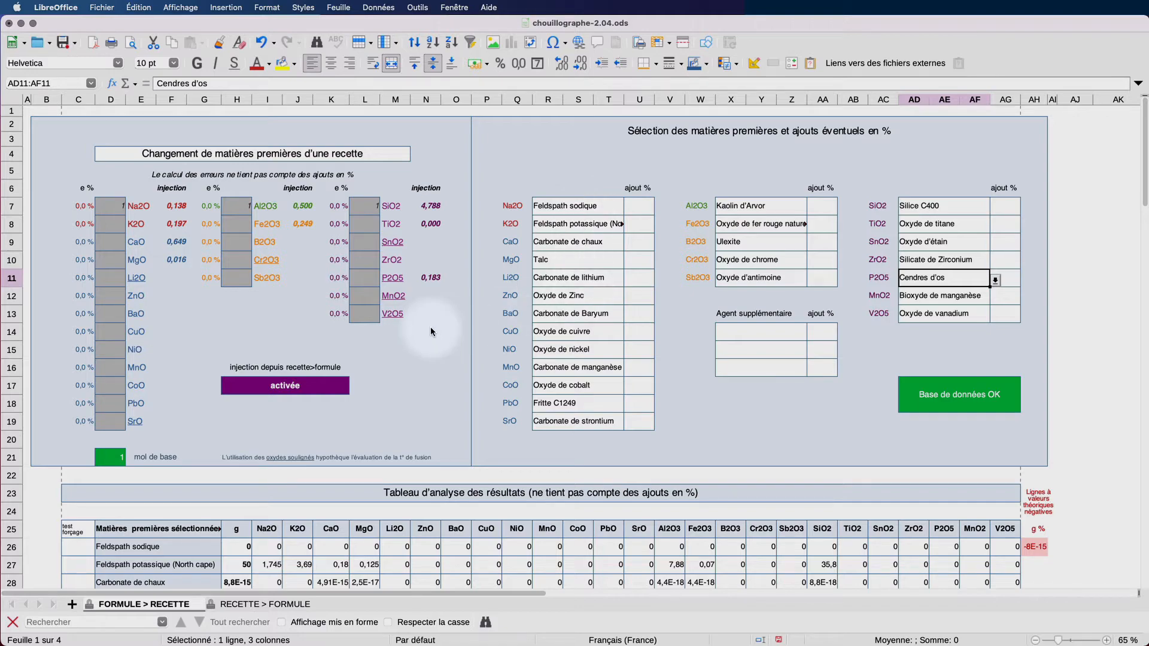
scroll(430, 327, "down", 7)
scroll(432, 331, "down", 7)
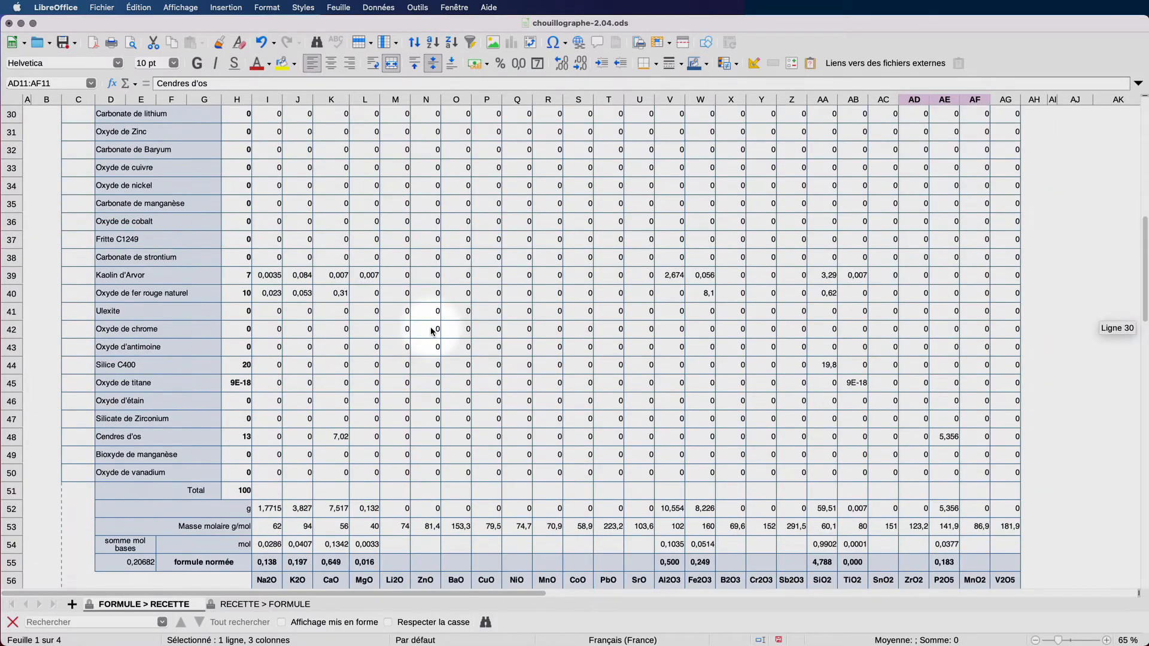
scroll(431, 329, "down", 4)
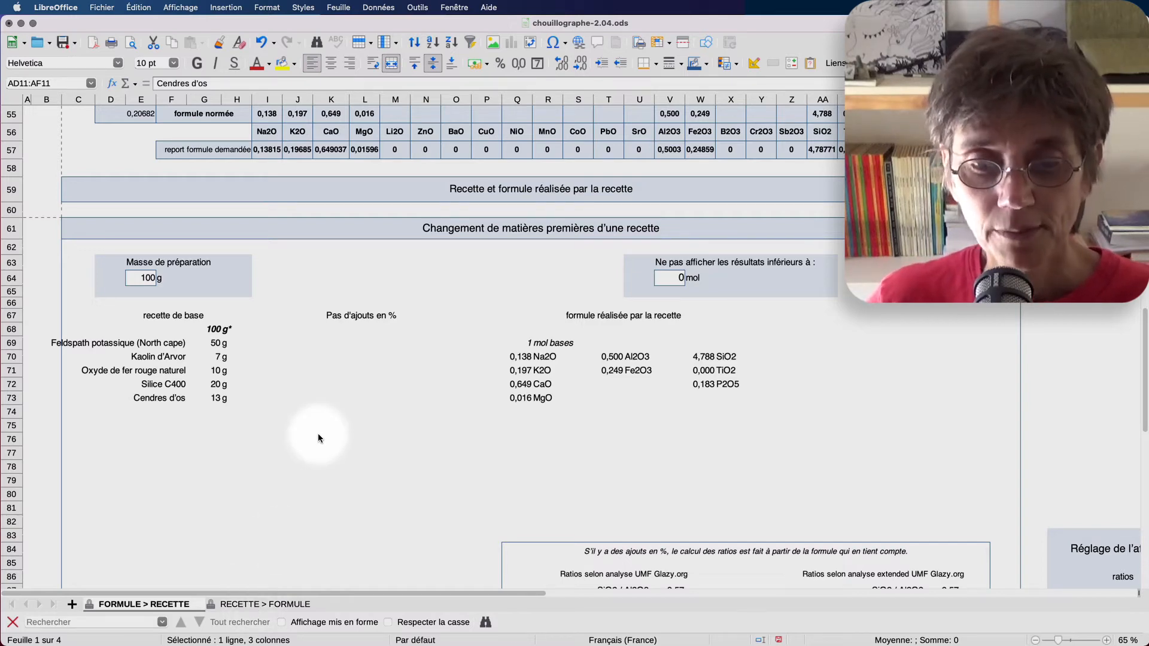
Change the K2O raw material to Feldspath potassique FP325 and review the recalculated analysis table, recipe and formula
scroll(317, 433, "up", 10)
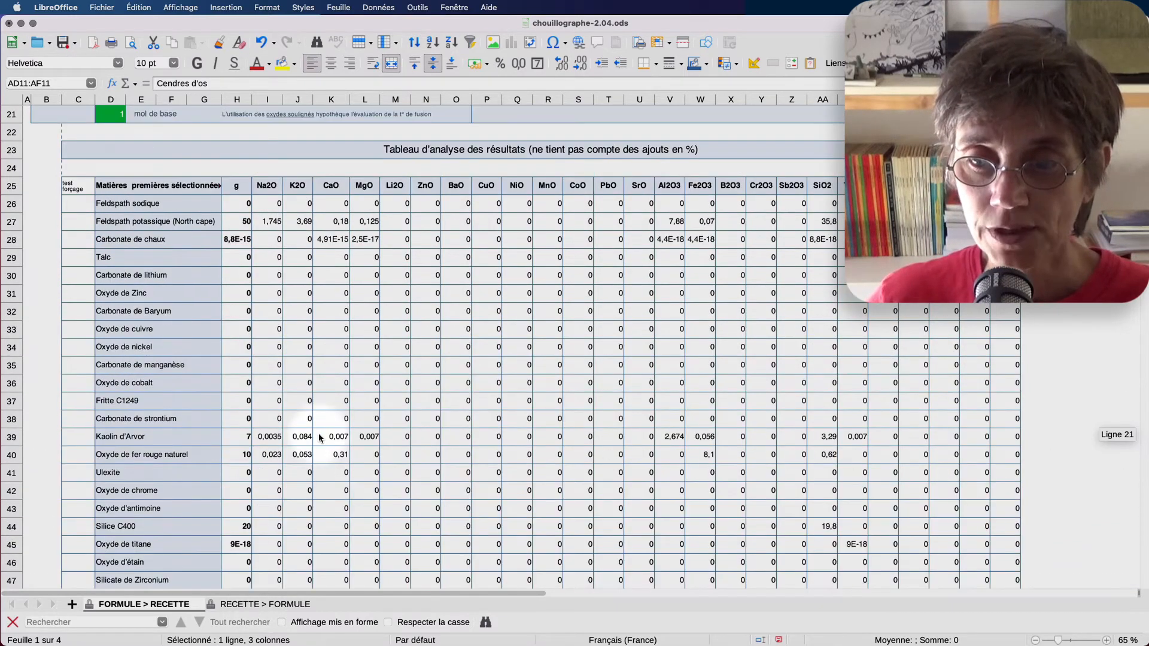
scroll(318, 433, "up", 6)
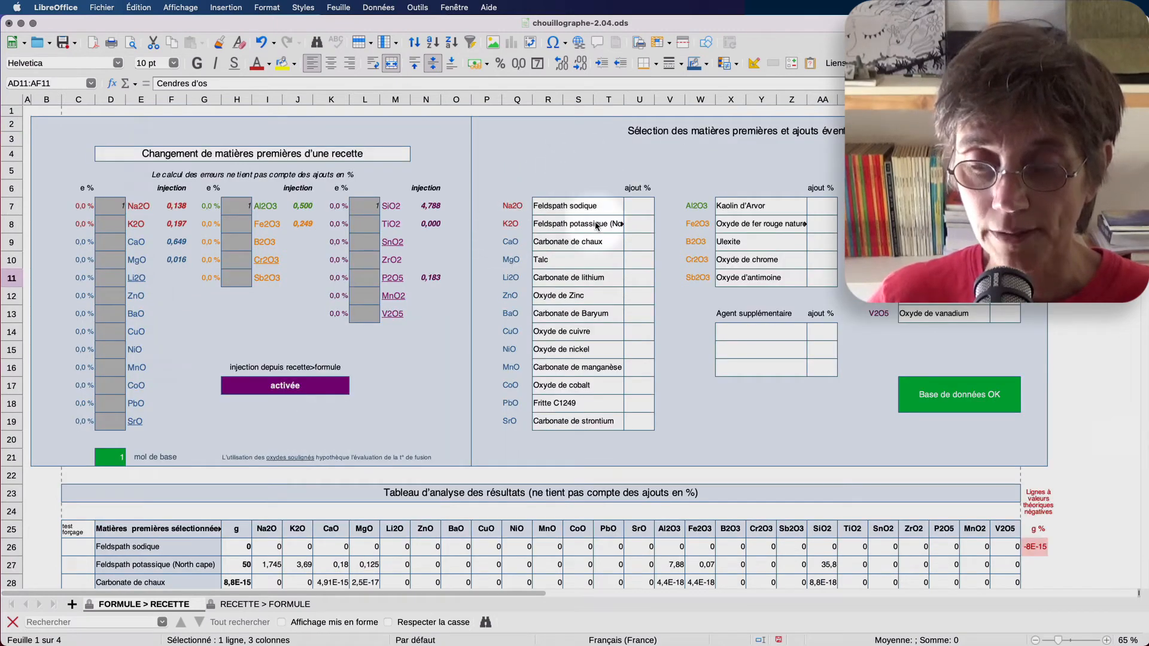
left_click(602, 225)
left_click(629, 226)
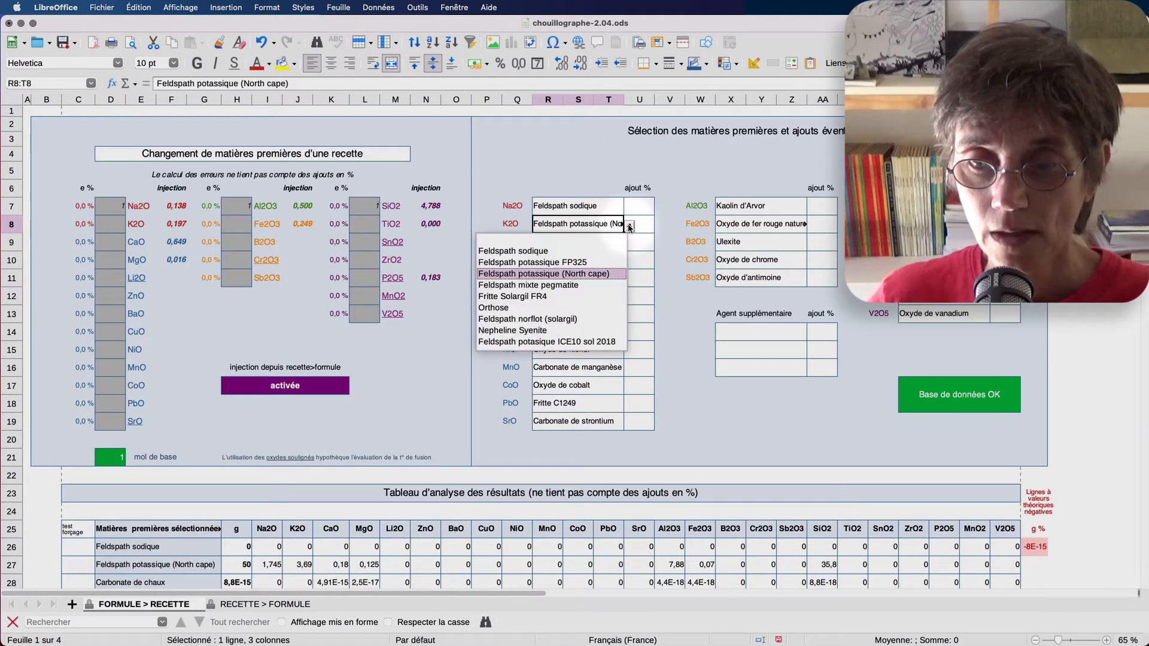
left_click(606, 264)
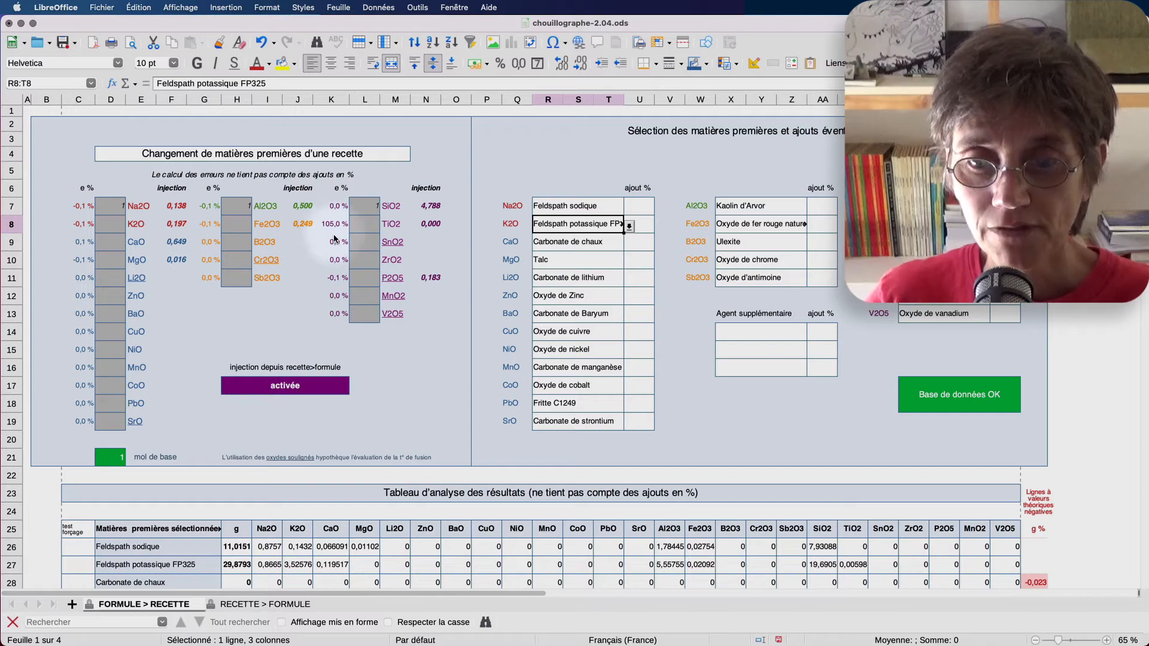
scroll(335, 239, "down", 4)
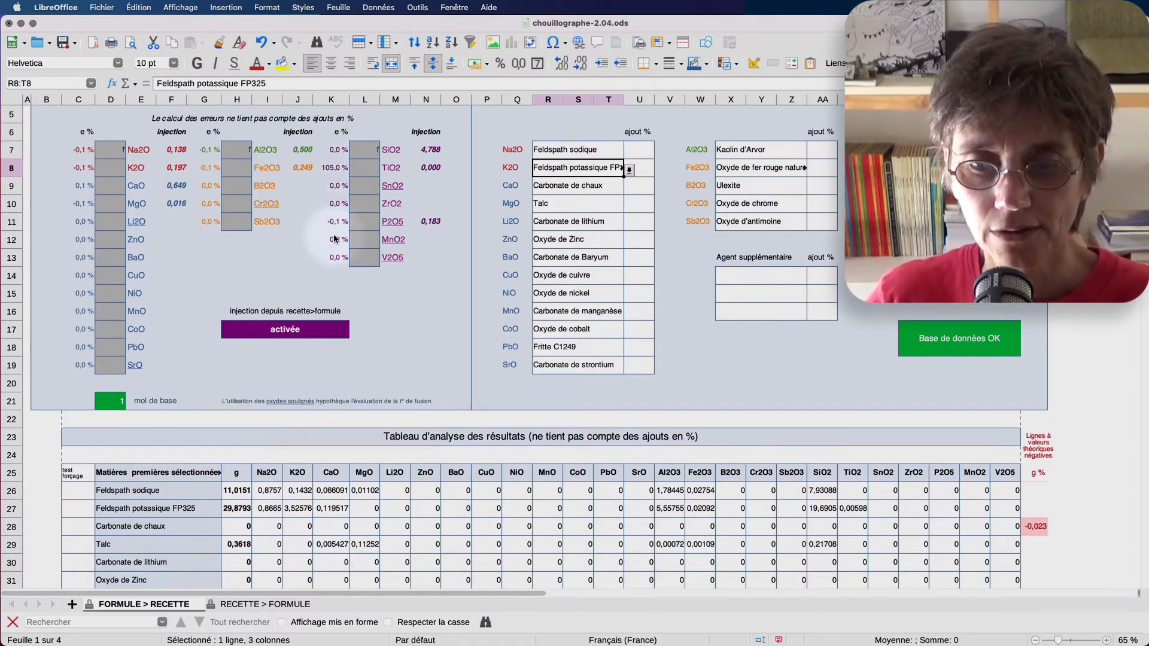
scroll(334, 239, "down", 3)
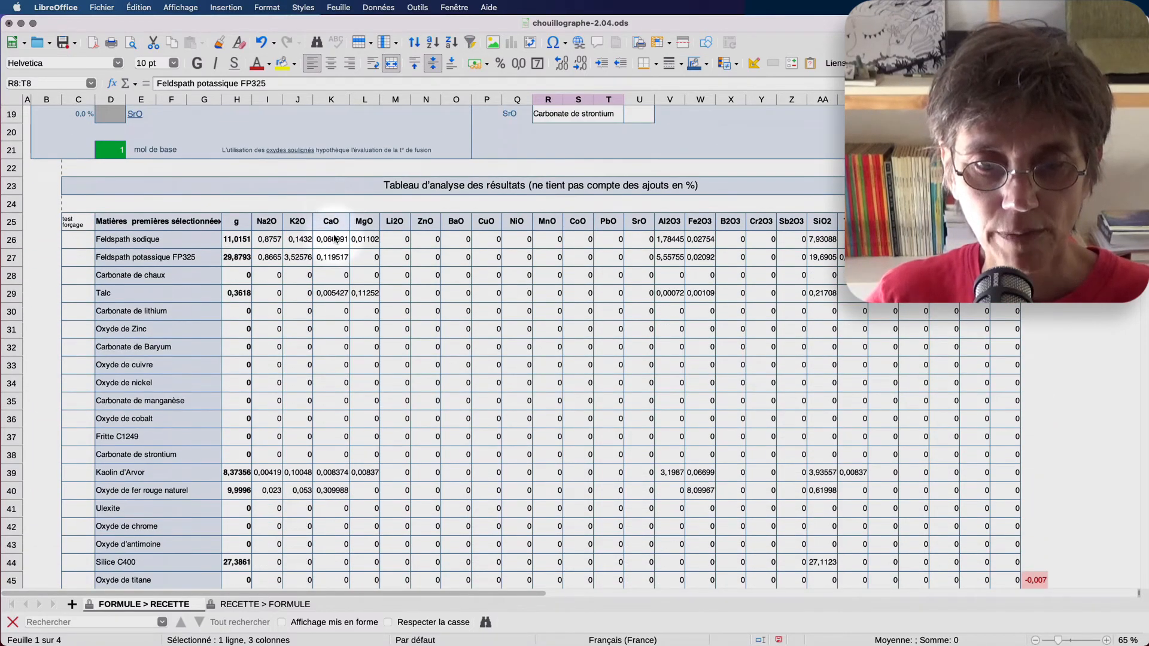
scroll(335, 239, "down", 1)
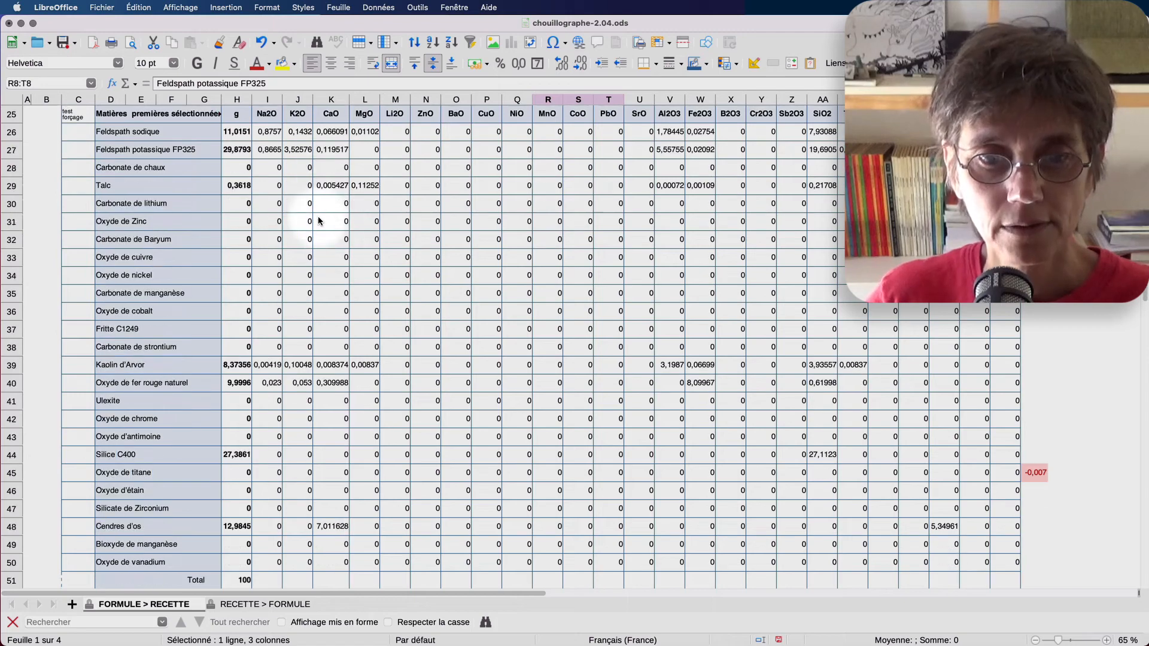
scroll(259, 147, "down", 10)
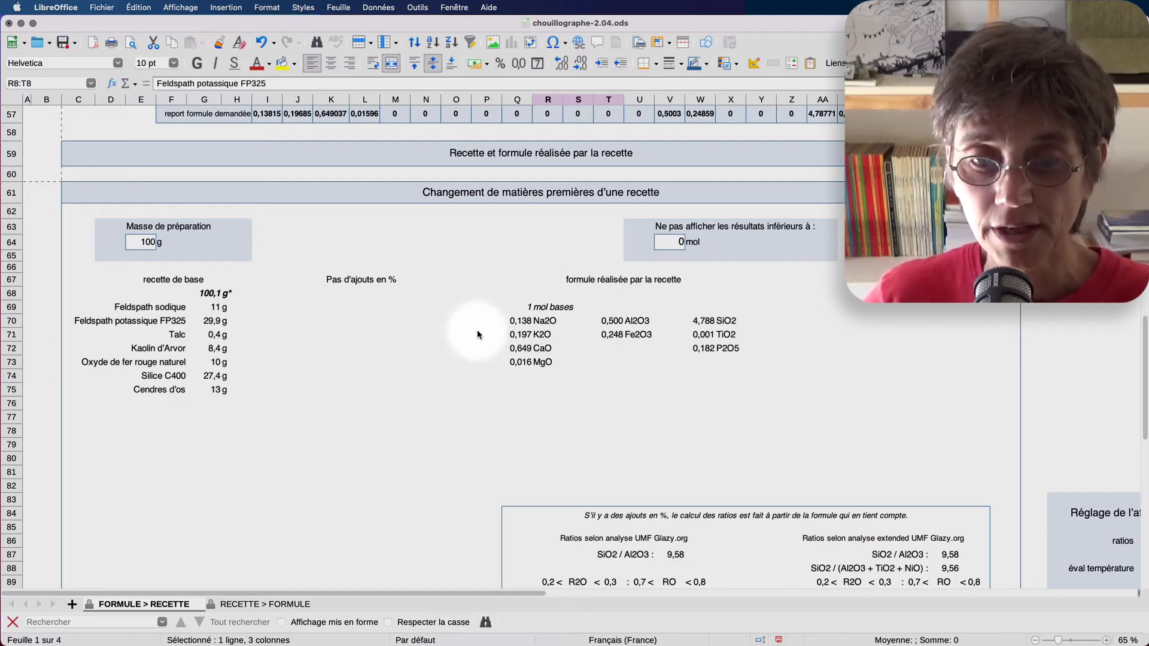
Change the K2O raw material to Feldspath potasique ICE10 sol 2018
scroll(477, 332, "up", 15)
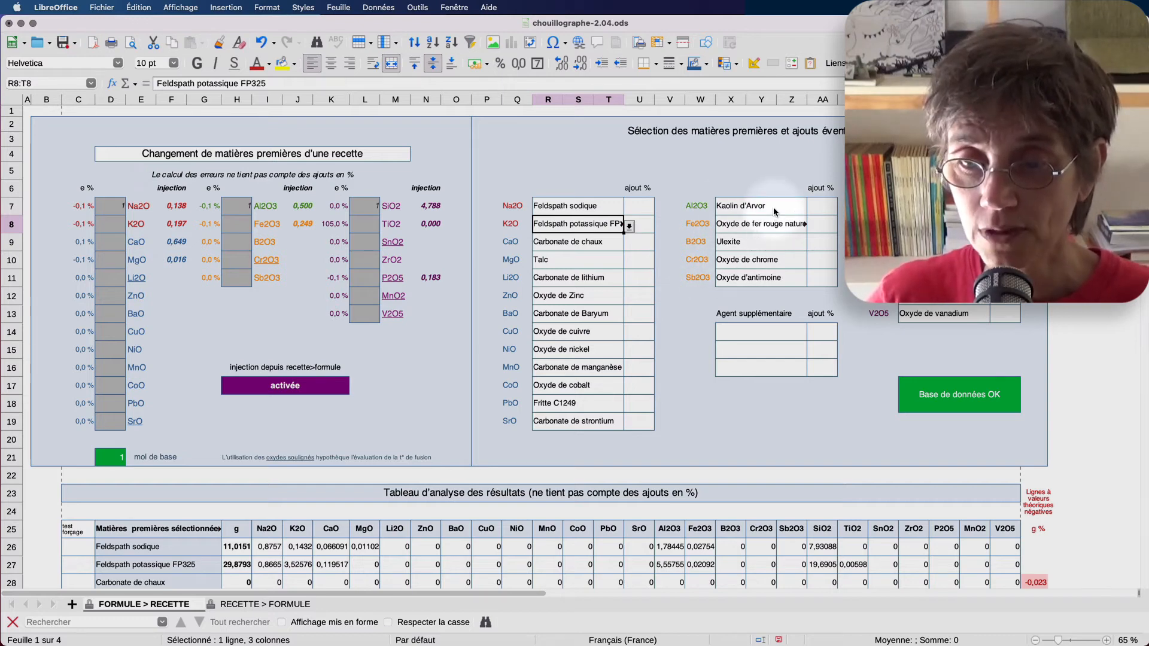
left_click(630, 227)
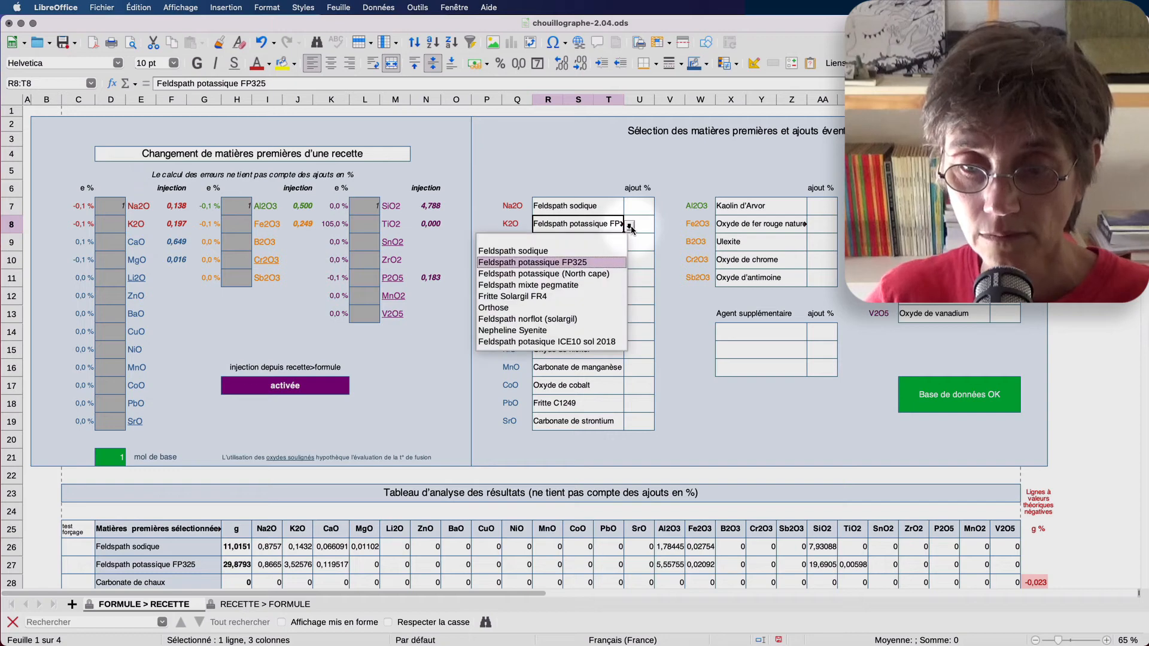
left_click(605, 343)
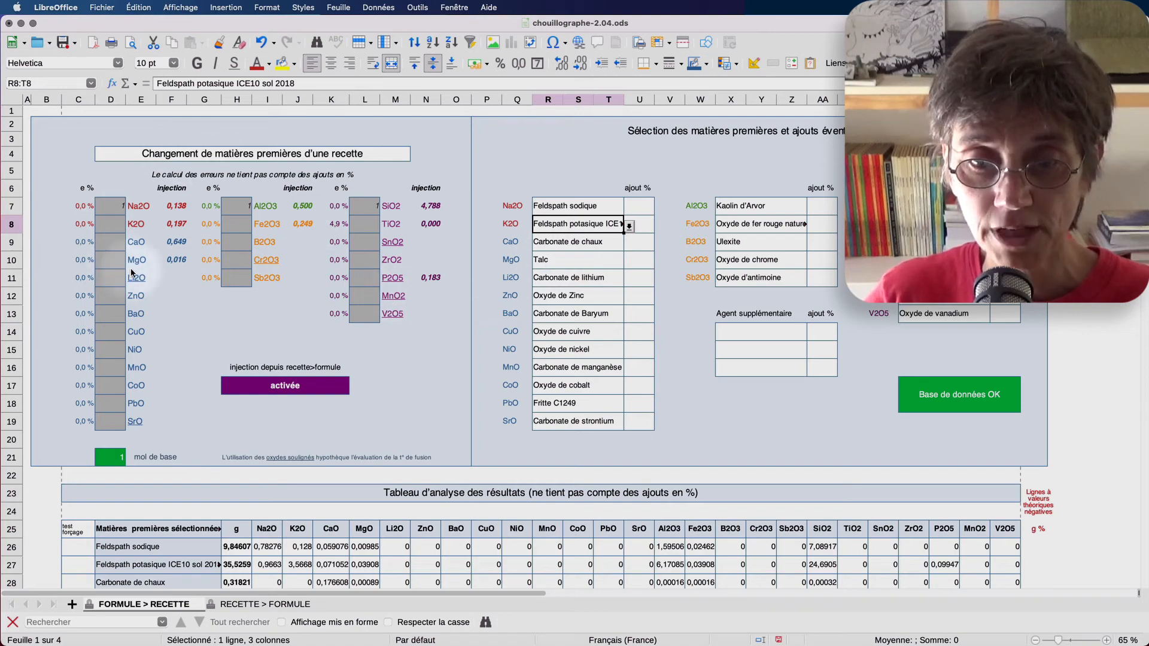
Compare the recalculated recipe with its achieved formula and examine where TiO2 comes from in the analysis table
scroll(232, 291, "down", 6)
scroll(234, 293, "down", 12)
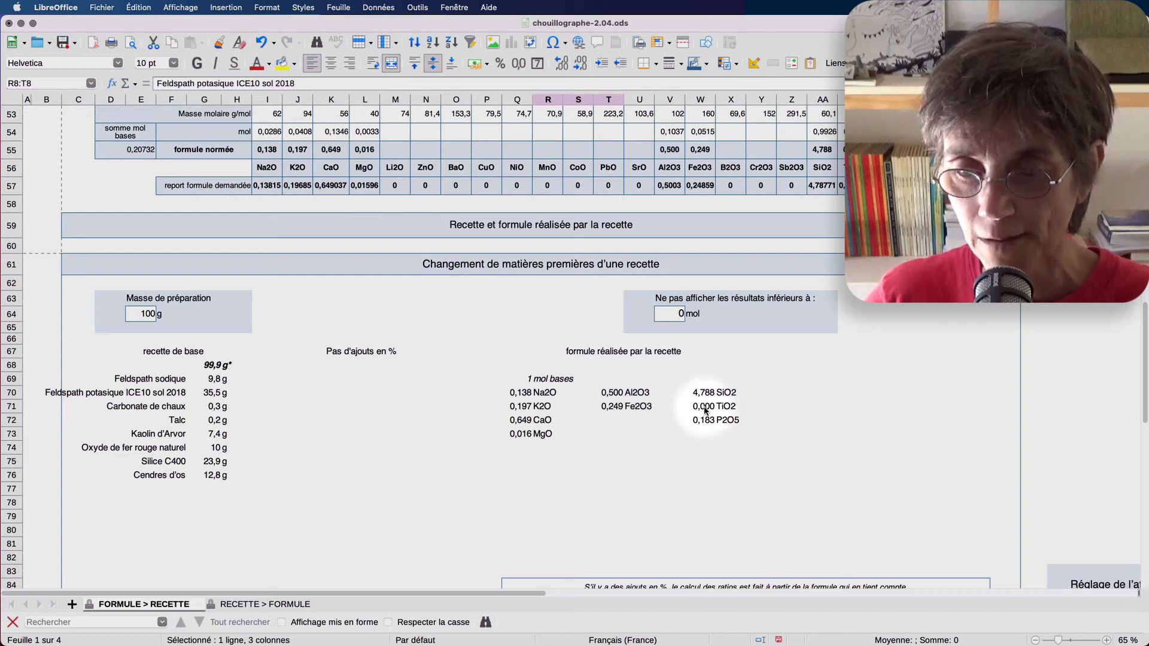
scroll(711, 409, "up", 5)
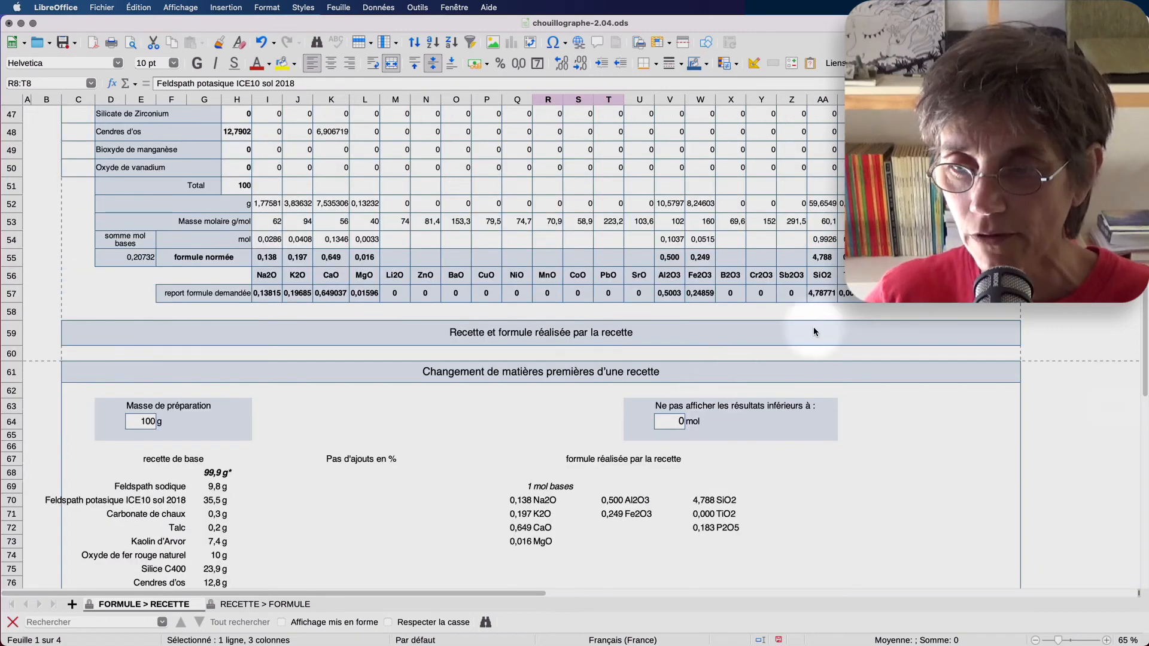
scroll(711, 409, "up", 4)
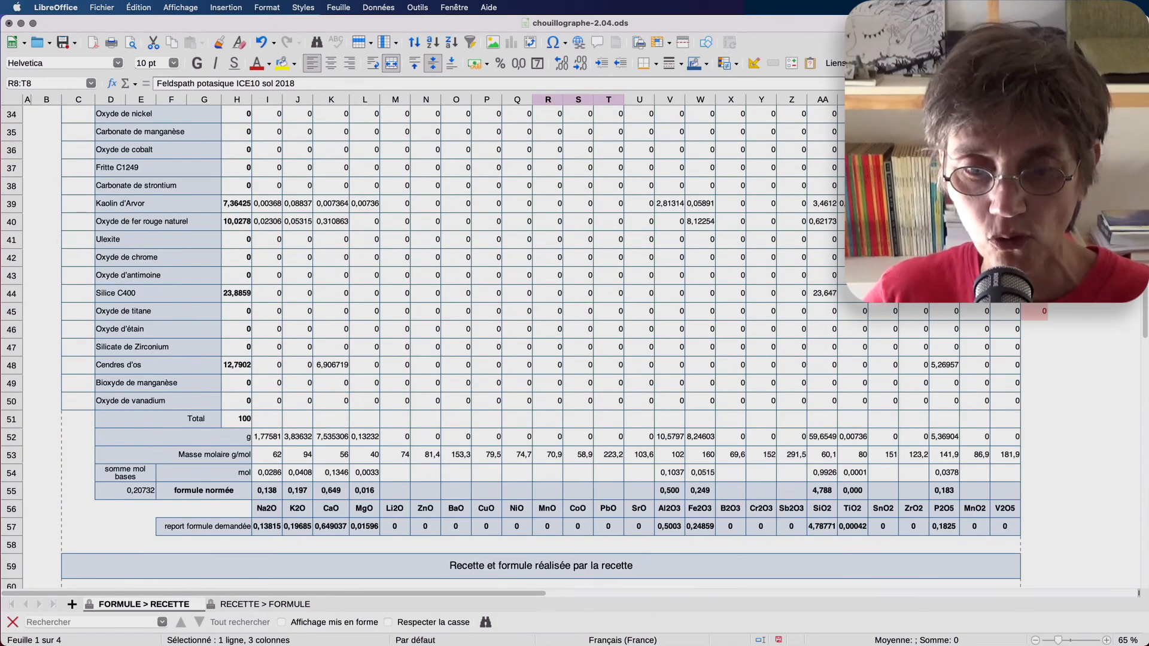
scroll(726, 330, "up", 2)
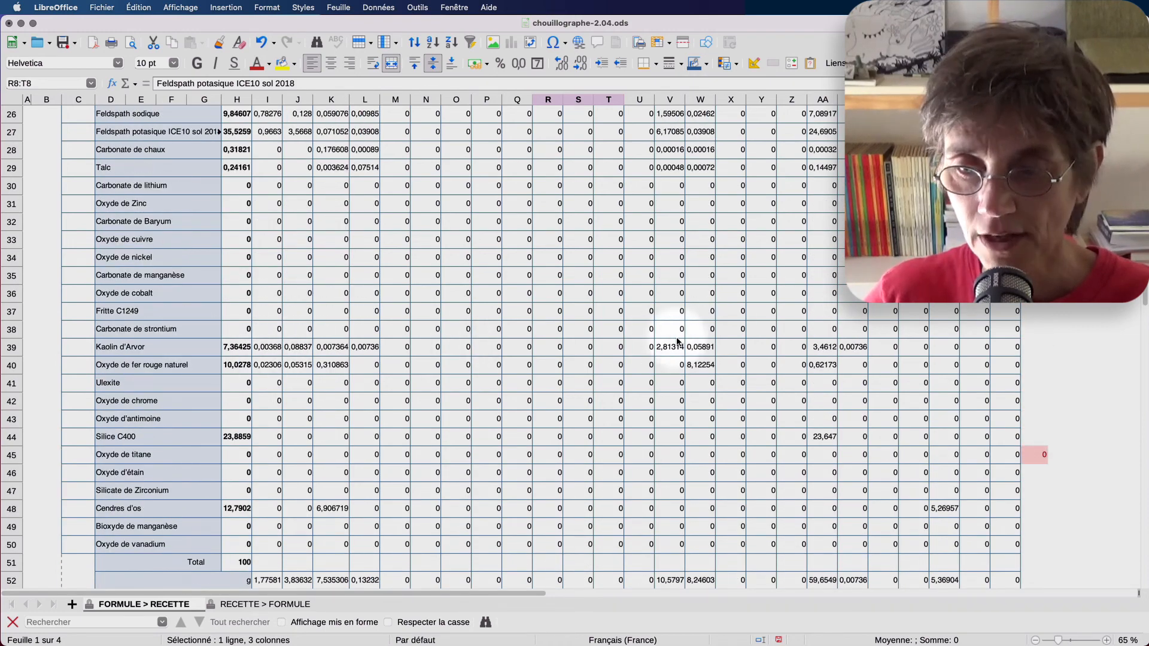
scroll(850, 355, "up", 1)
scroll(850, 356, "up", 1)
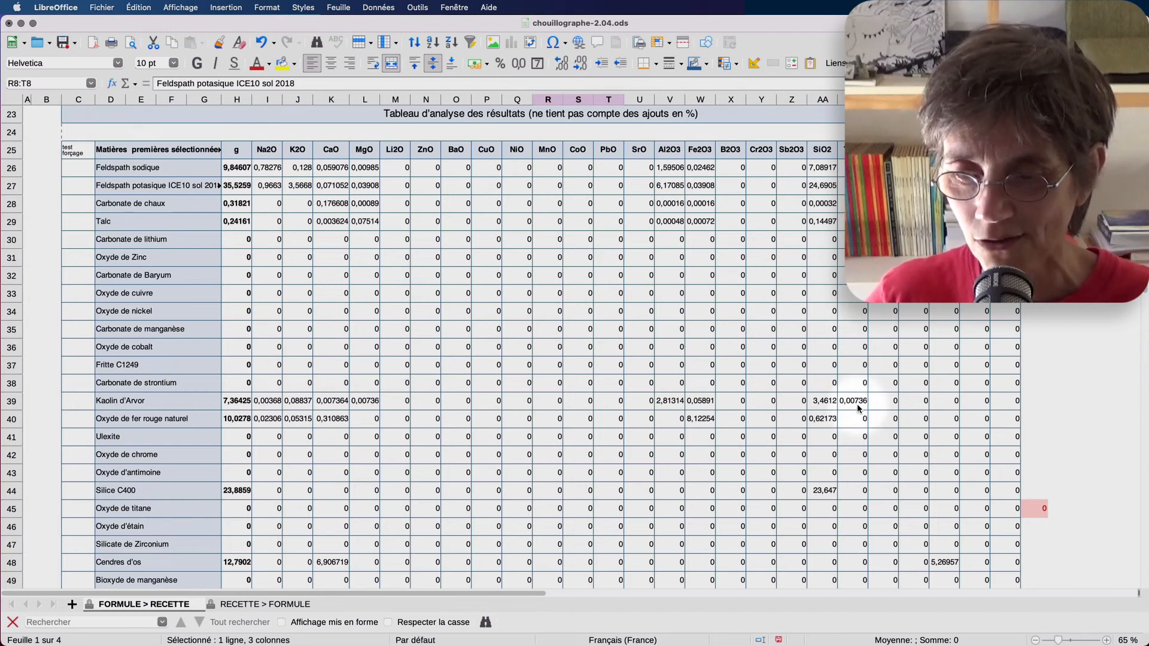
Compare the raw material quantities in the analysis table with the original recipe on the RECETTE > FORMULE sheet, returning to FORMULE > RECETTE
scroll(858, 409, "down", 1)
scroll(857, 409, "down", 3)
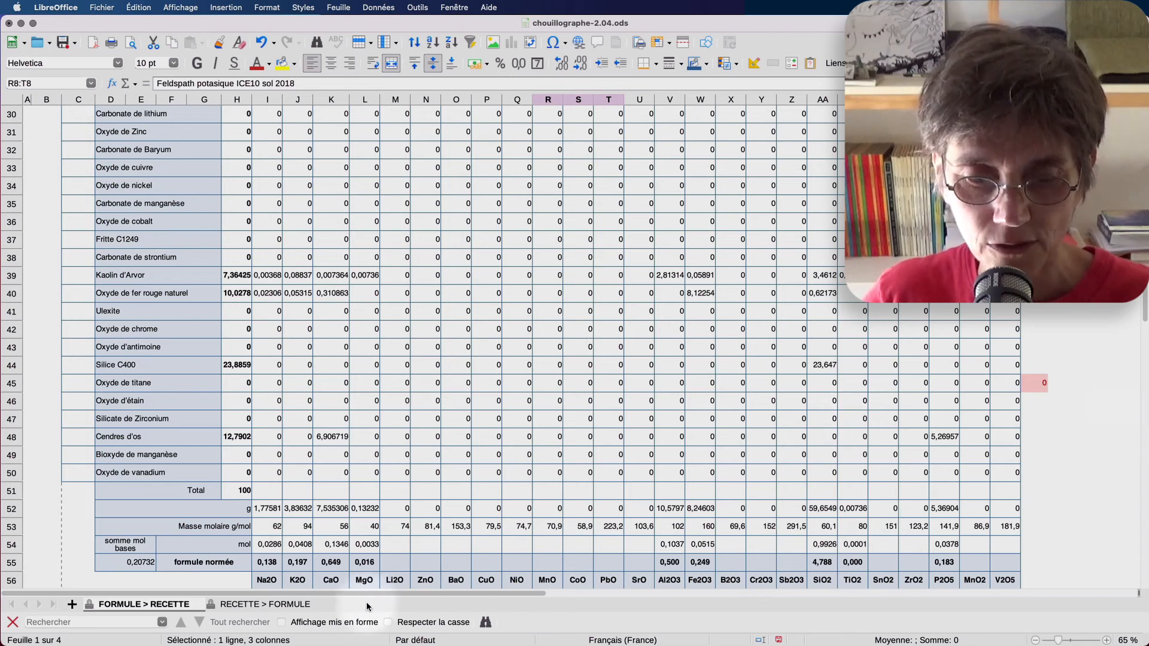
left_click(255, 607)
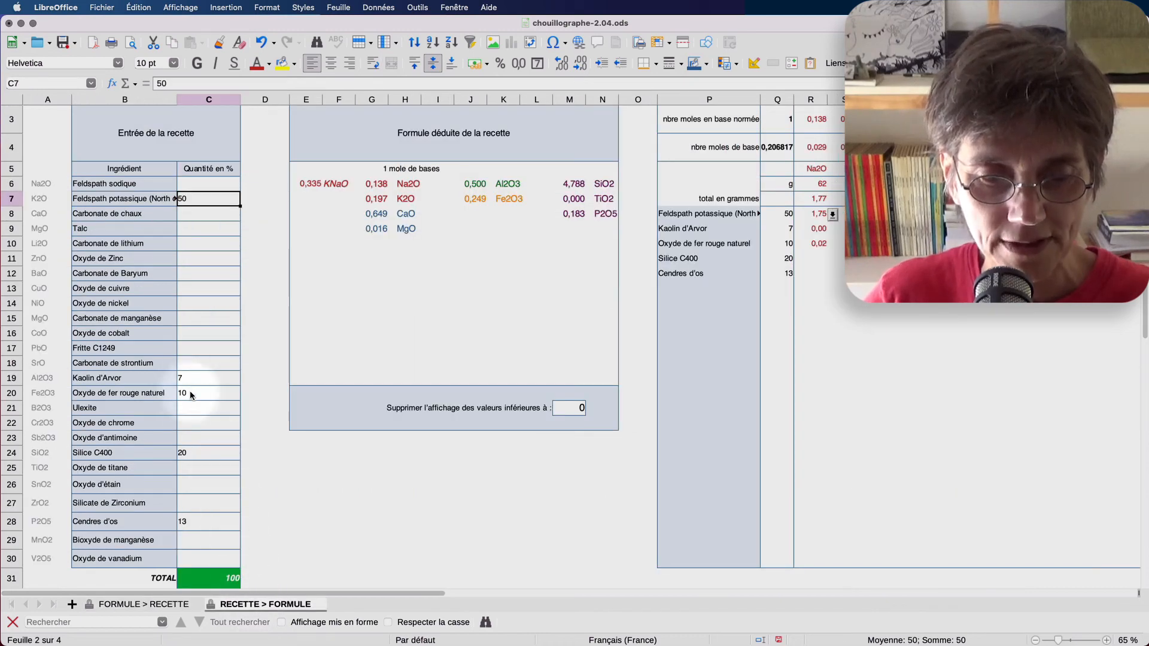
left_click(167, 602)
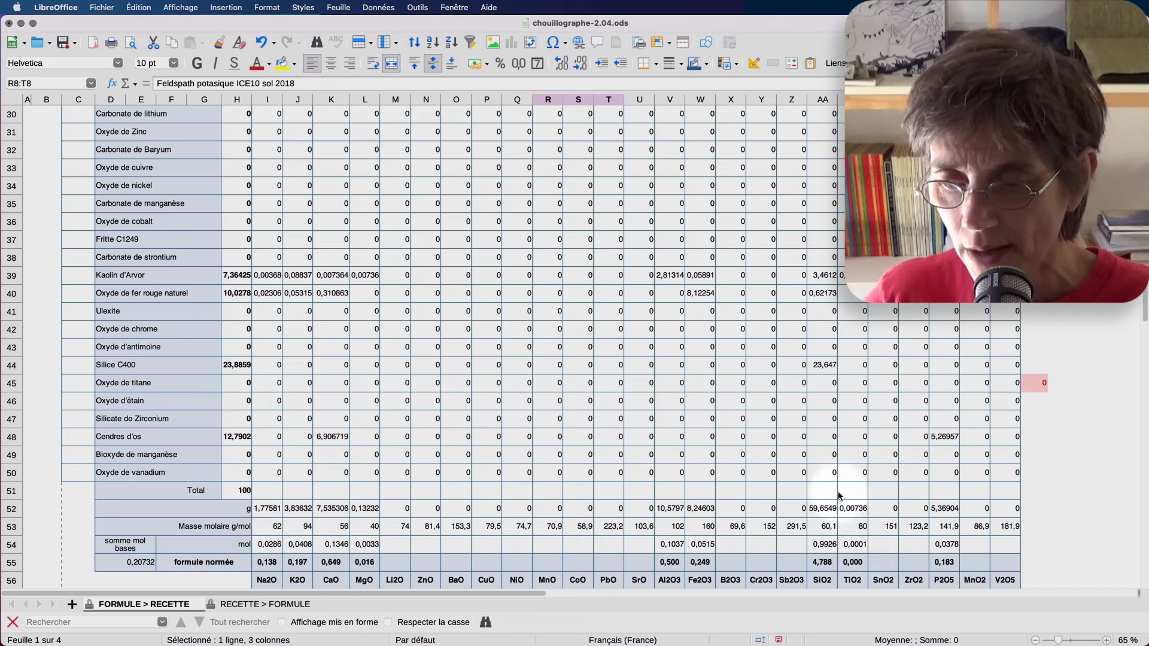
Review the injected formula's error percentages, the analysis table, and the substituted base recipe with its achieved formula
scroll(816, 446, "up", 5)
scroll(815, 443, "up", 5)
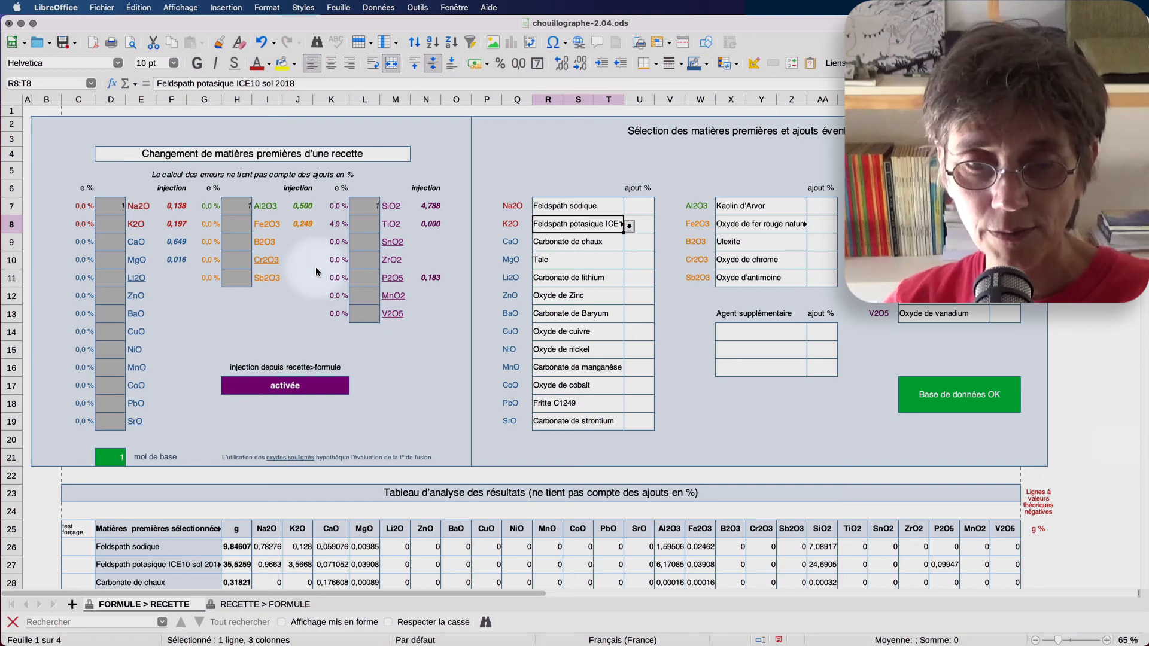
scroll(316, 273, "down", 13)
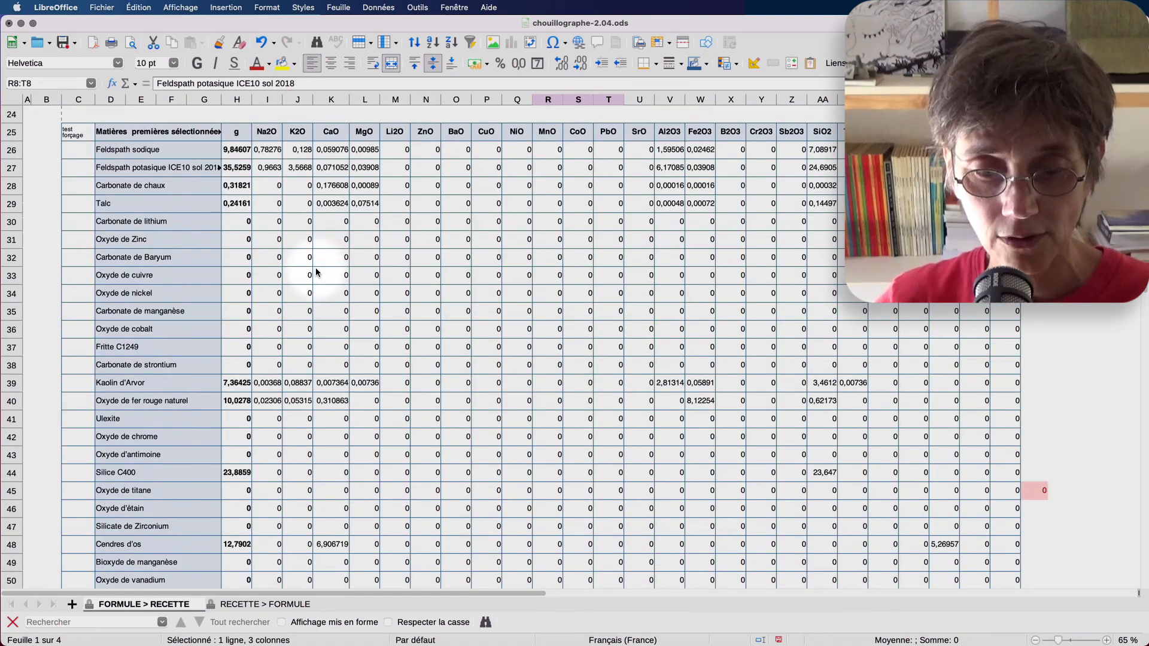
scroll(316, 273, "down", 5)
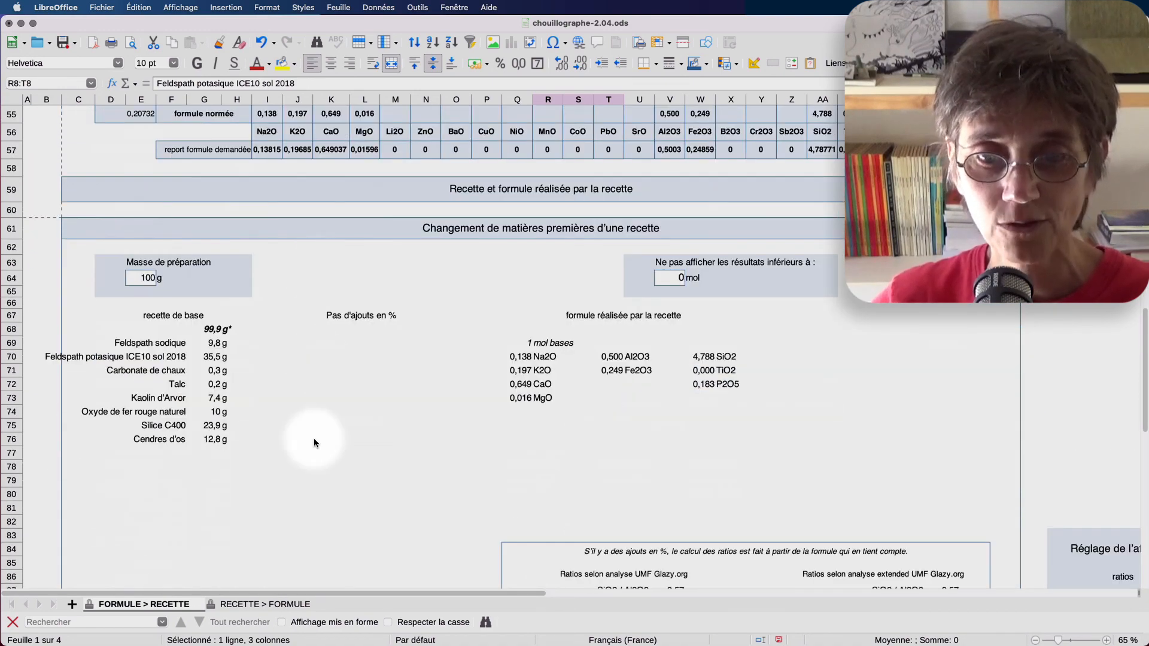